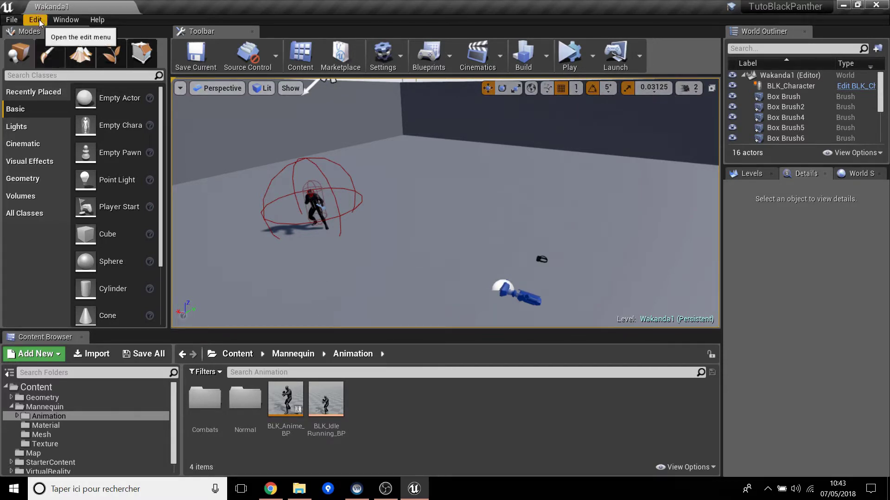
Open the Project Settings window from the Edit menu.
click(38, 19)
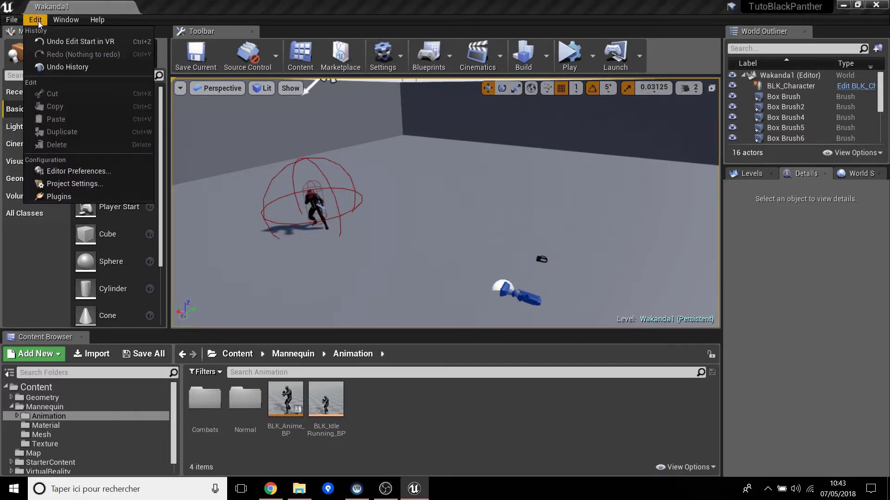
click(82, 186)
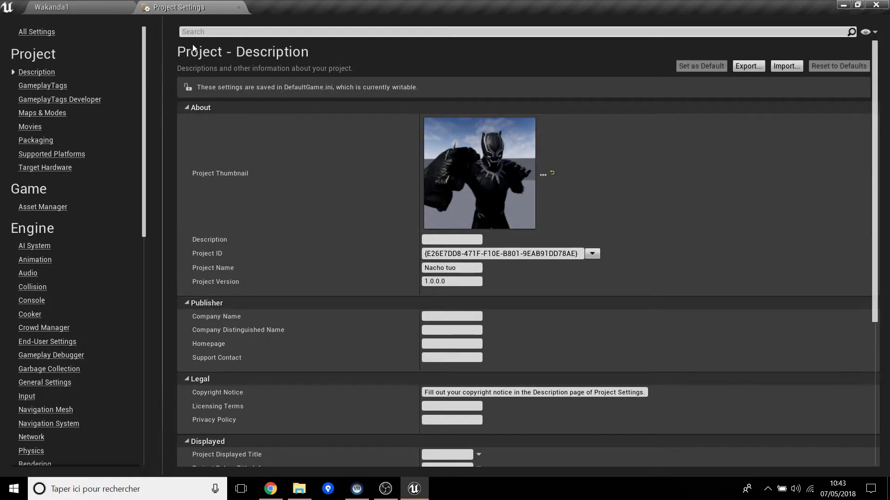
text(v)
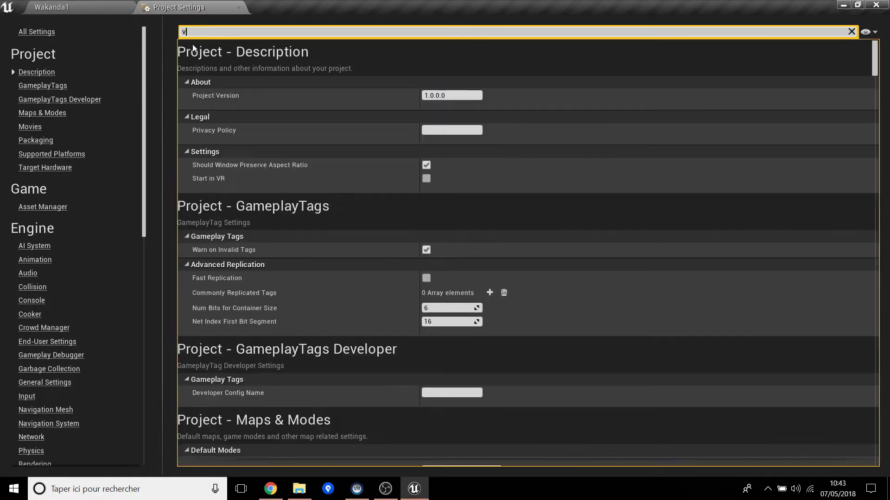
text(r)
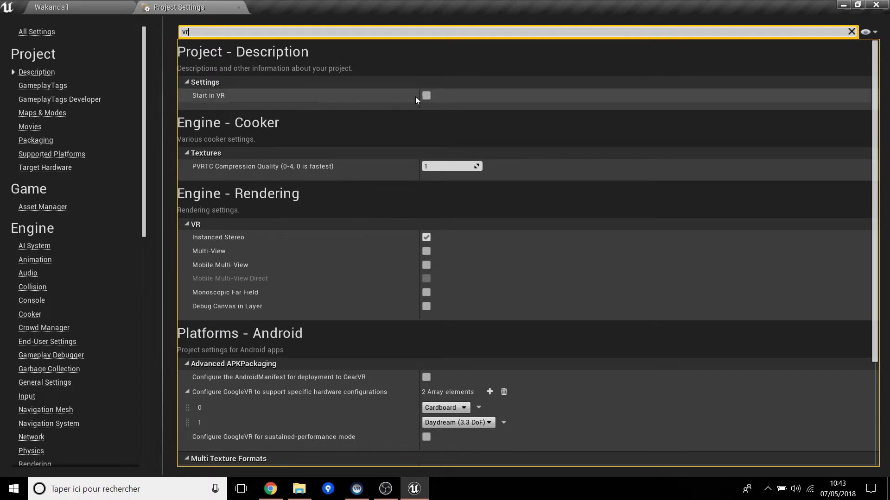
Enable Start in VR and bring up the Maps & Modes settings page.
click(426, 95)
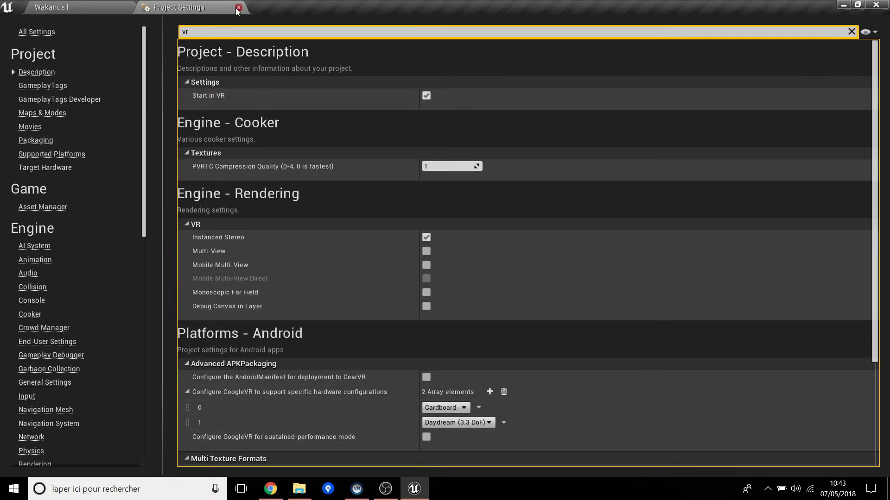
click(42, 113)
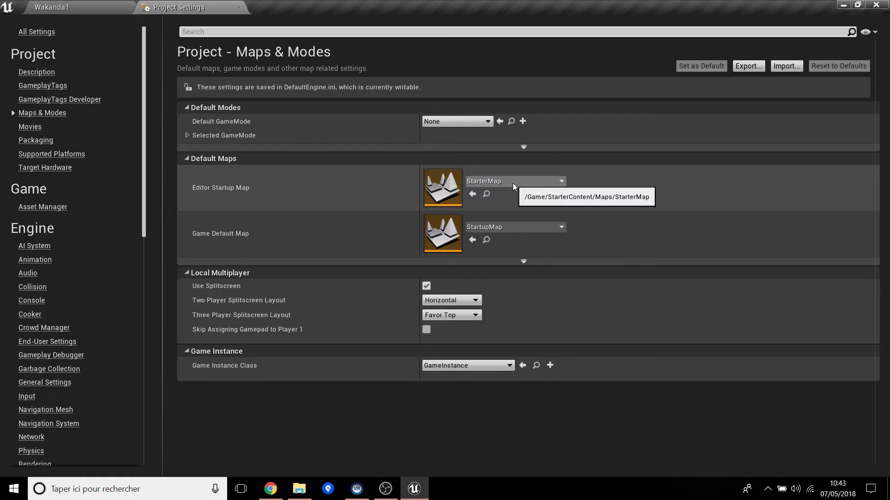
Set Editor Startup Map and Game Default Map to Wakanda1, then close Project Settings.
click(505, 181)
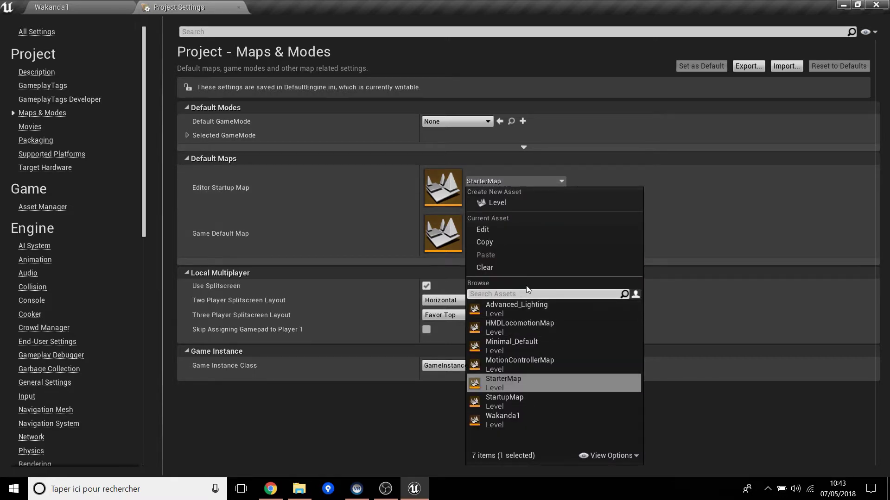
text(wak)
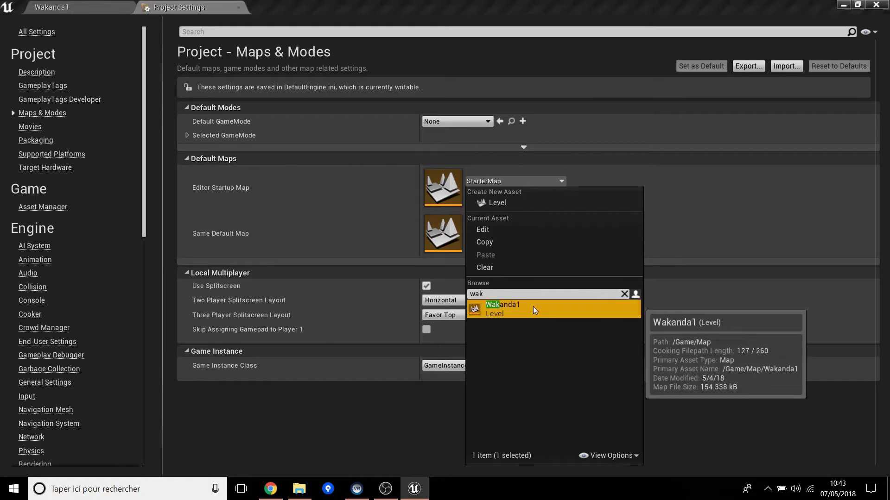
click(533, 306)
click(514, 227)
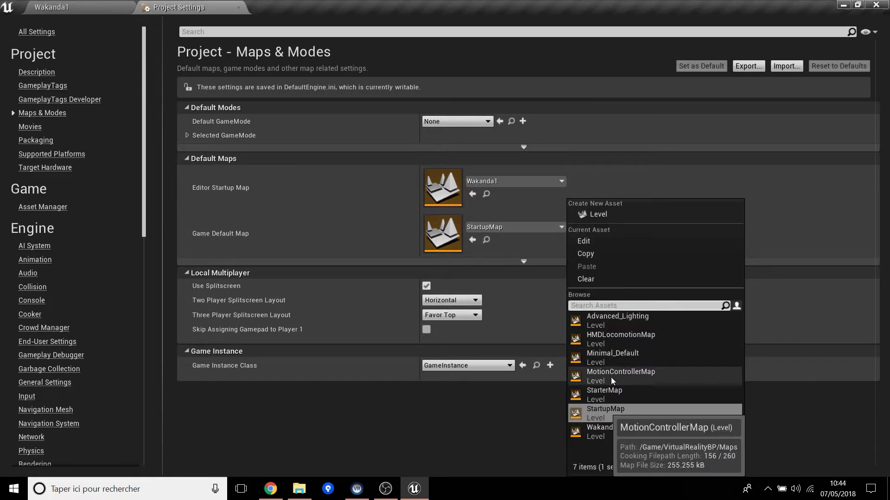
click(603, 431)
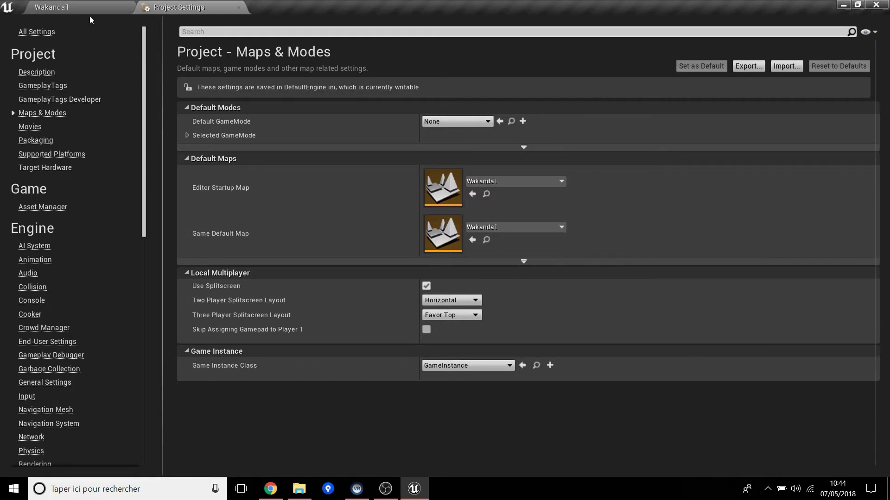
click(239, 7)
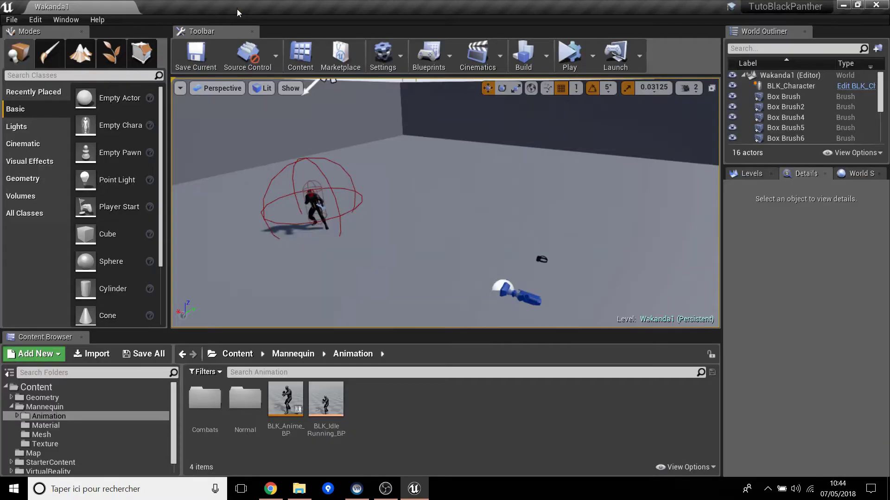
Save all files, list the 342 Content assets, and frame the Black Panther character.
click(12, 20)
click(36, 118)
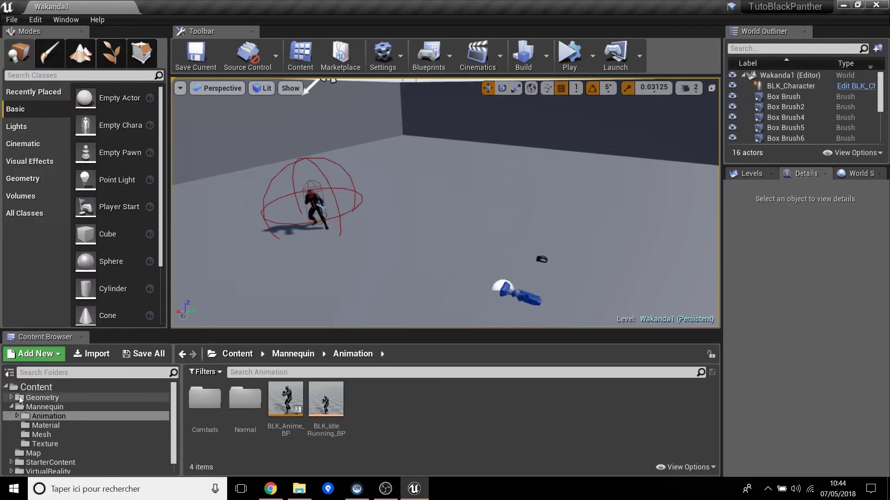
click(13, 407)
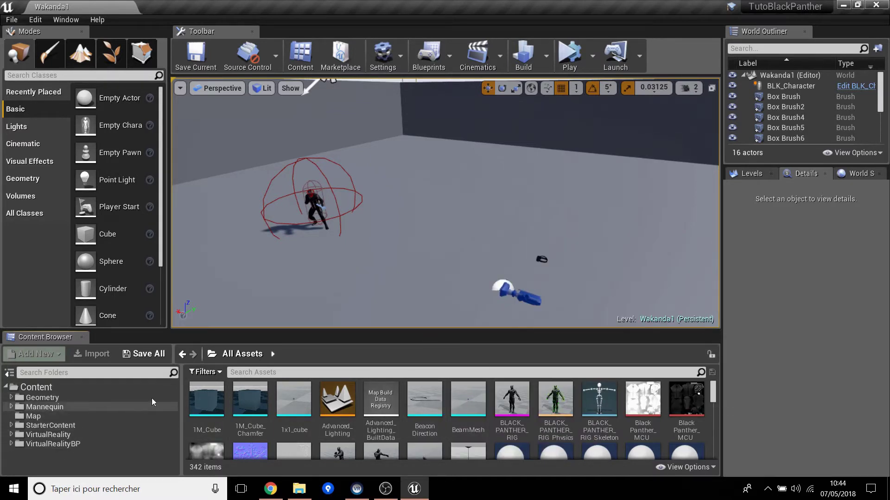
mouse_move(503, 226)
right_down()
mouse_move(487, 208)
mouse_move(417, 209)
mouse_move(417, 229)
mouse_move(370, 162)
right_up()
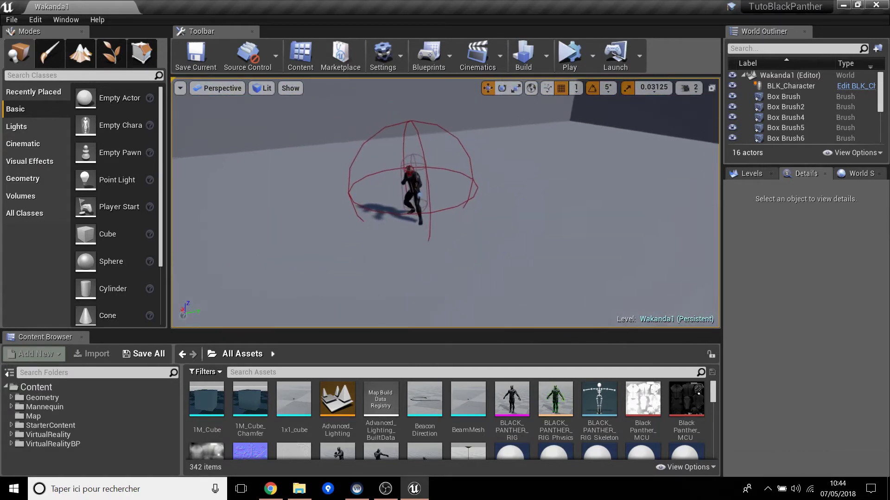
Turn on the viewport FPS counter and briefly test-play the level with Alt+P.
click(180, 89)
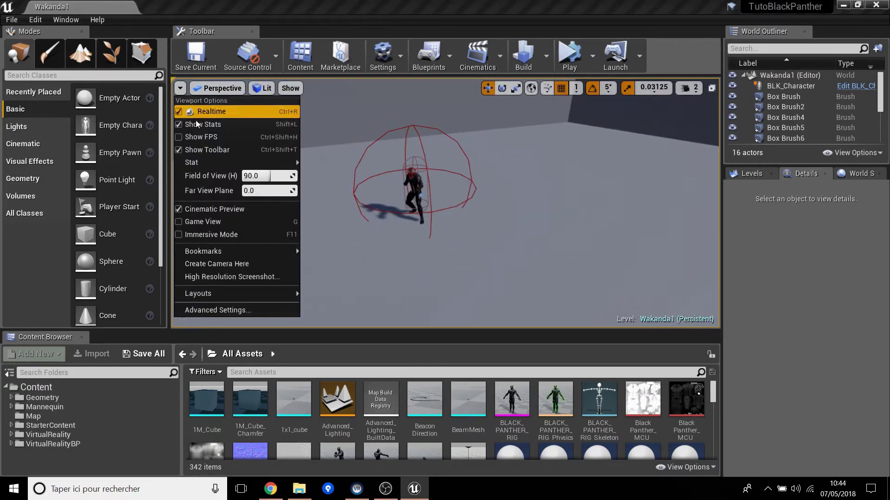
click(198, 137)
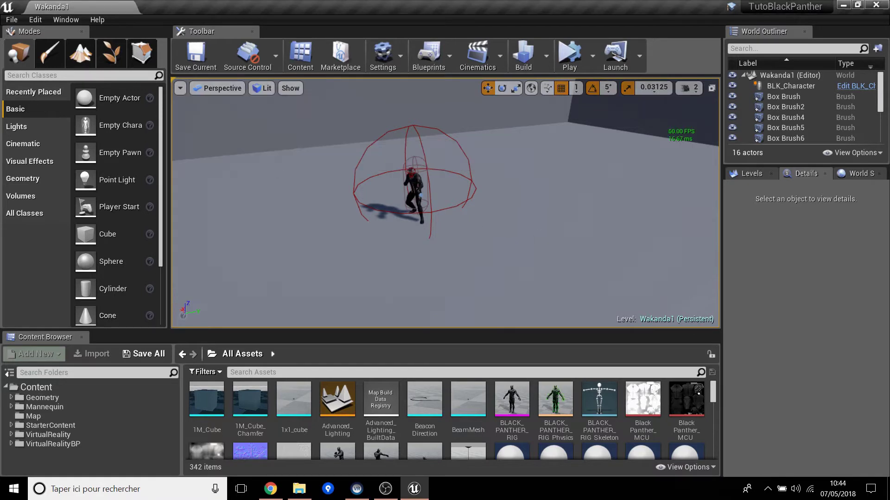
right_drag(417, 209, 431, 216)
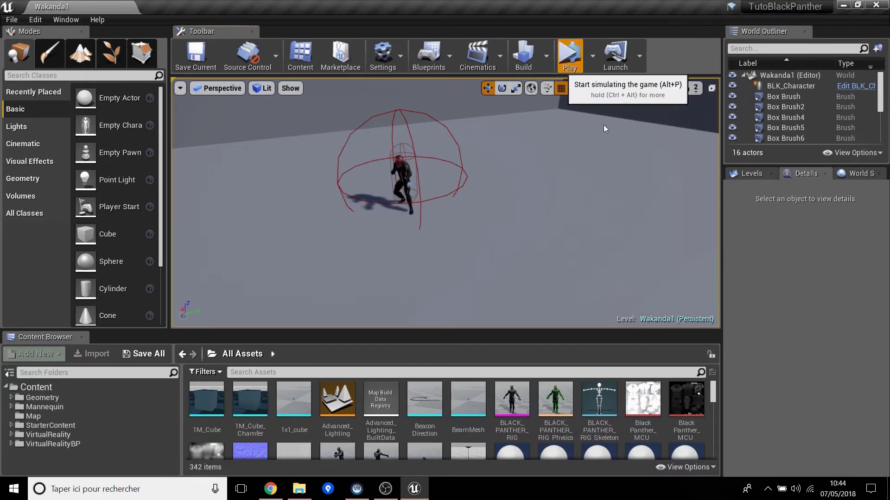
key(alt+p)
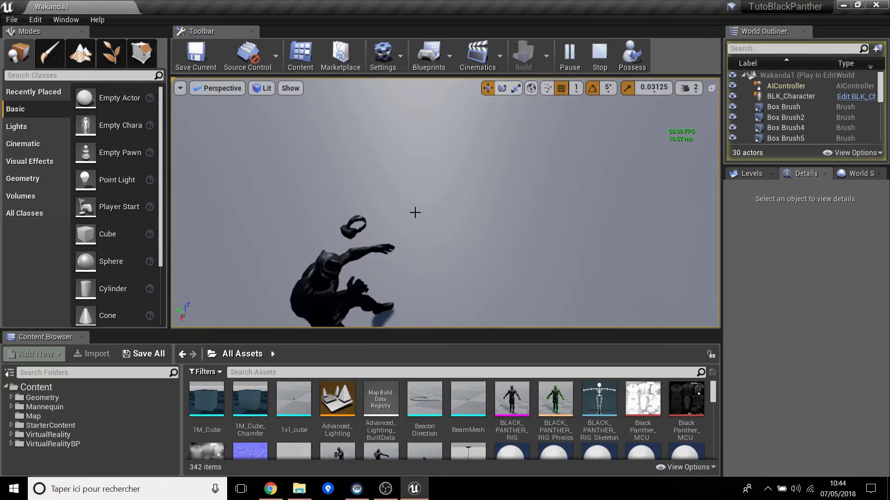
key(Escape)
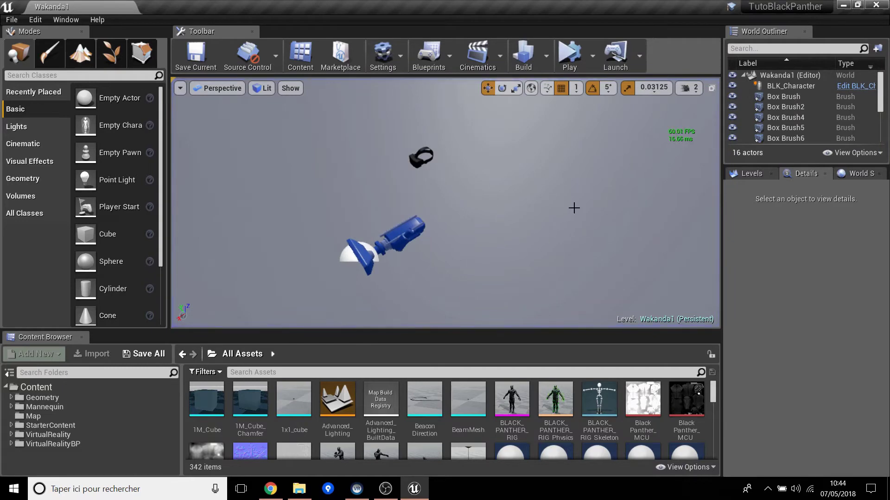
click(12, 19)
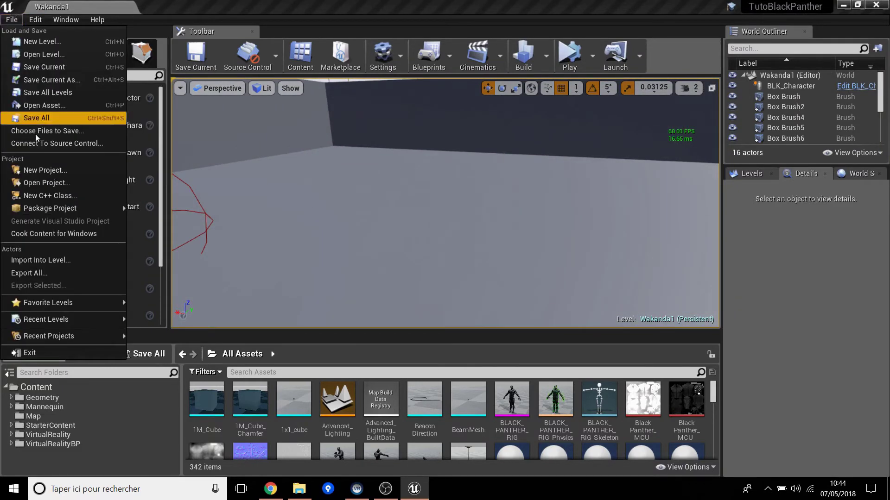
mouse_move(51, 209)
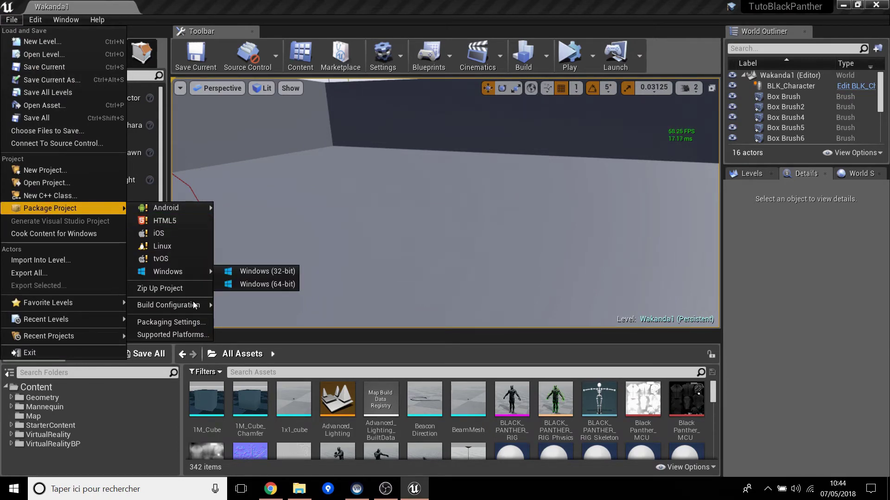
mouse_move(169, 306)
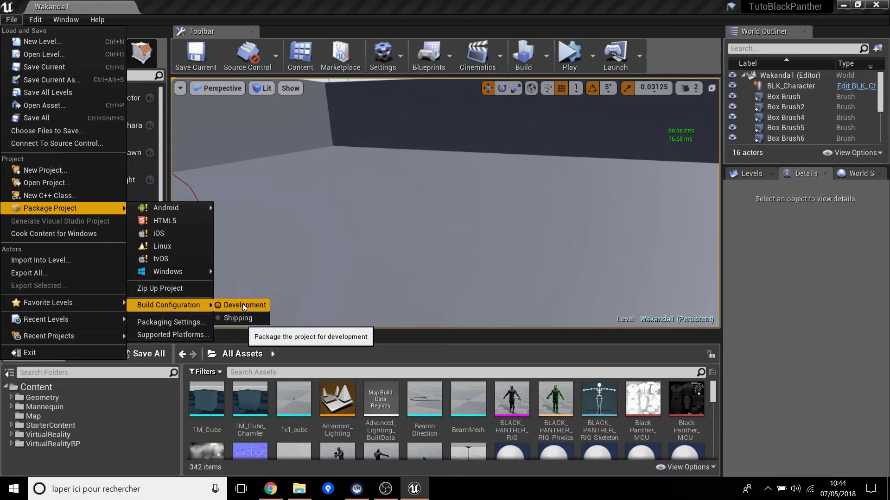
Set the Package Project build configuration to Shipping.
click(241, 318)
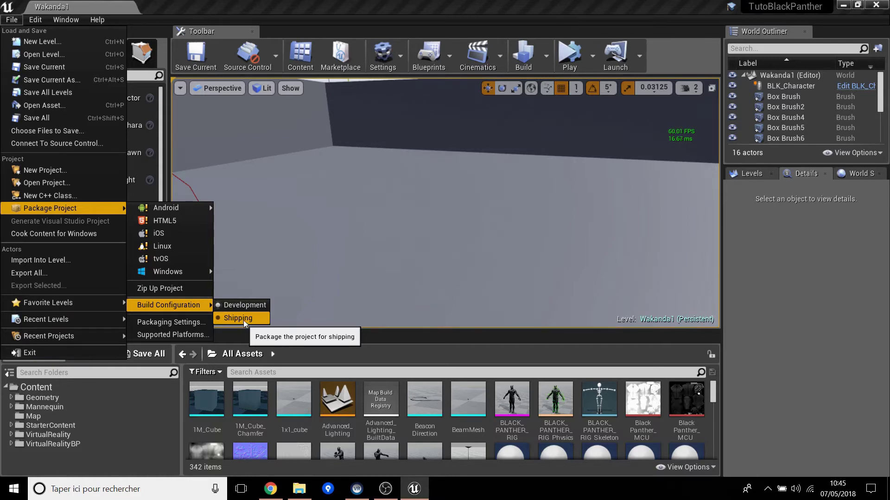
click(243, 320)
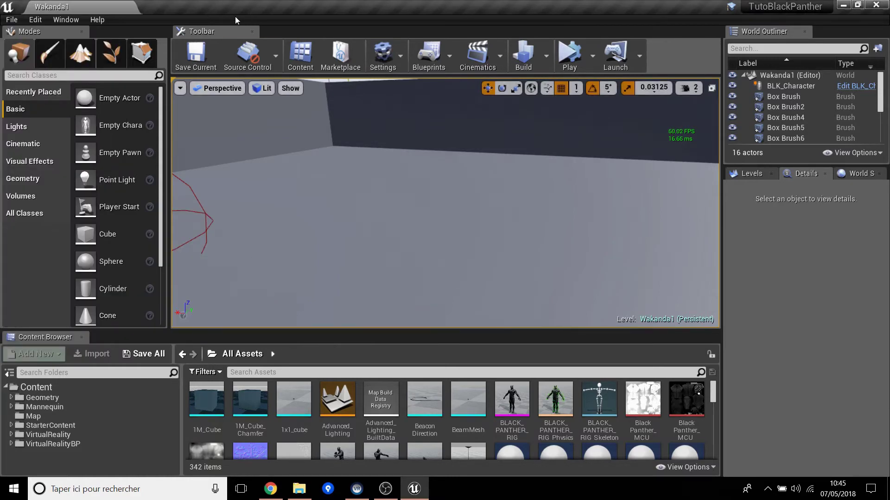
click(12, 20)
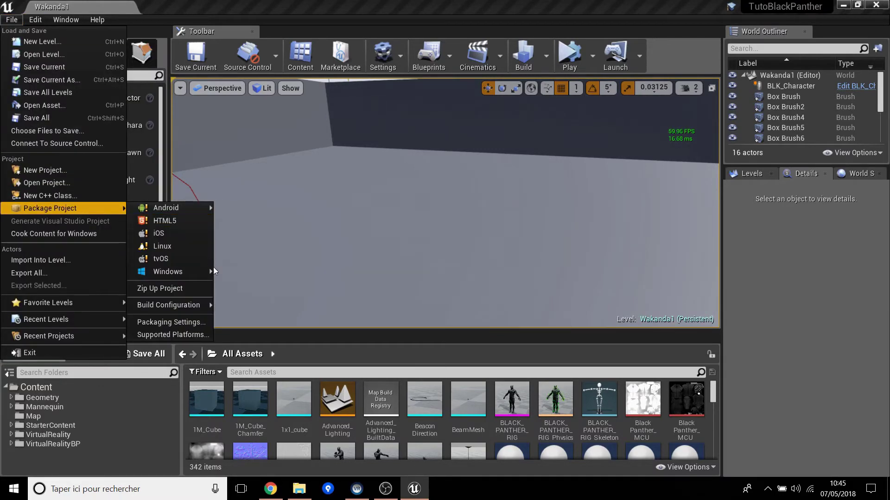
mouse_move(168, 272)
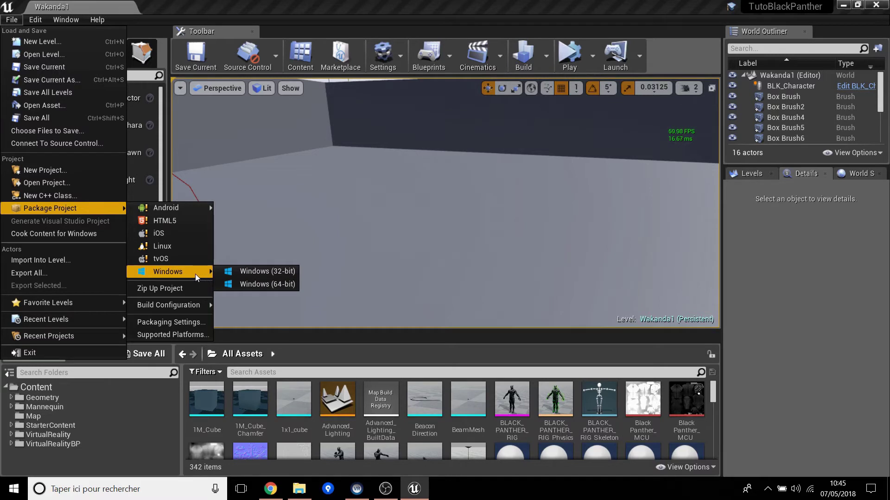
Package for Windows 64-bit with Game > Pakage as the output folder.
click(265, 285)
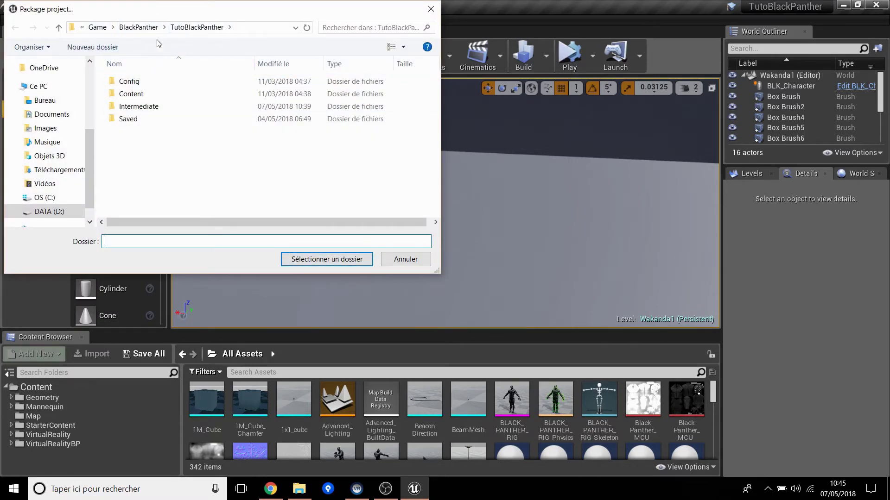
click(138, 27)
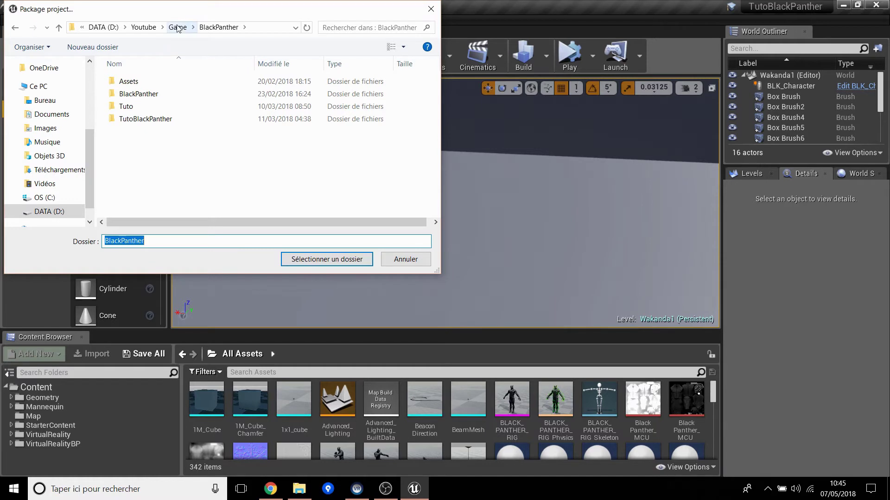
click(151, 120)
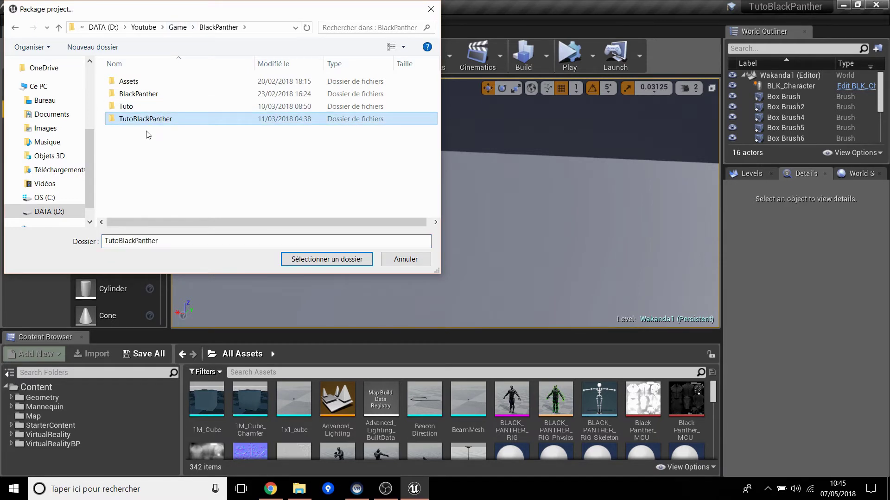
right_click(146, 135)
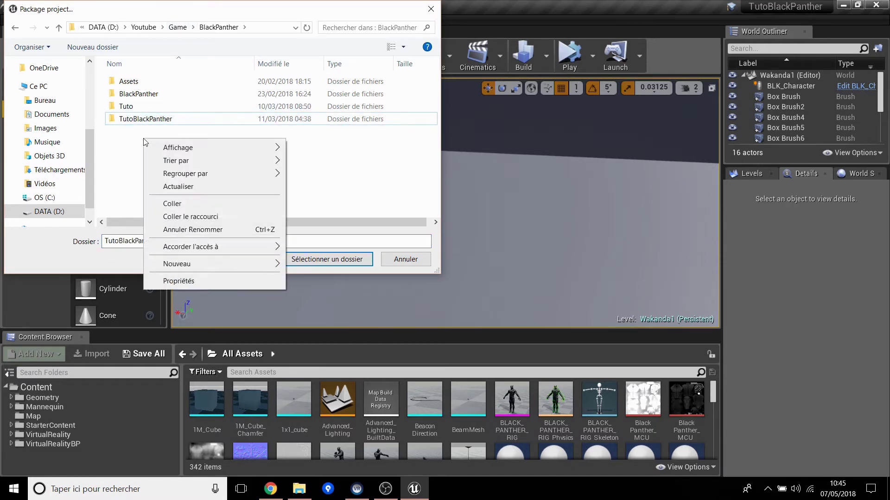
click(177, 27)
double_click(169, 157)
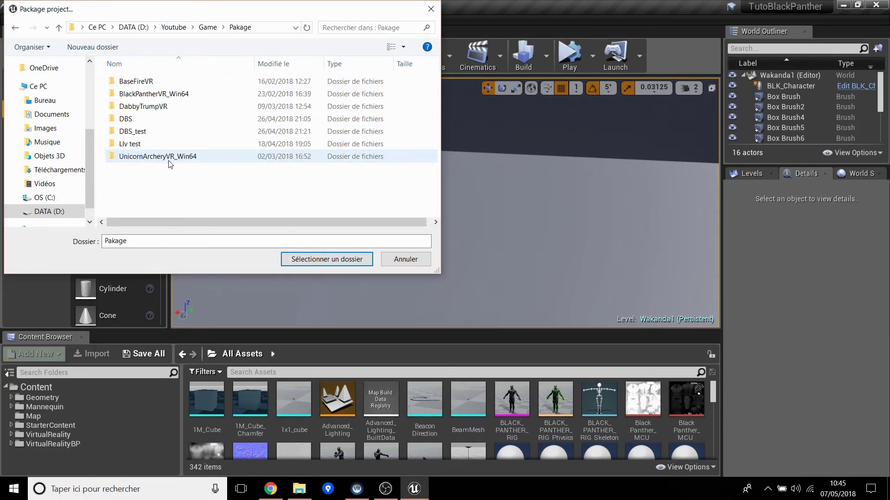
right_click(171, 196)
mouse_move(203, 321)
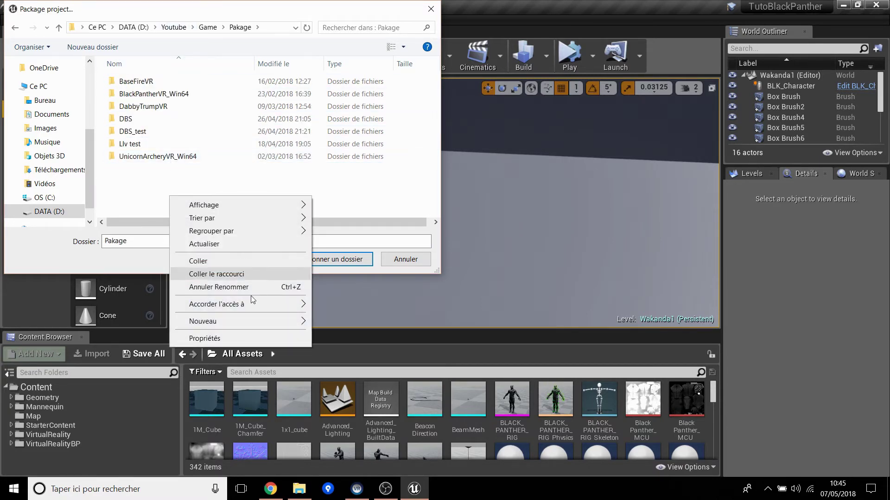
click(283, 172)
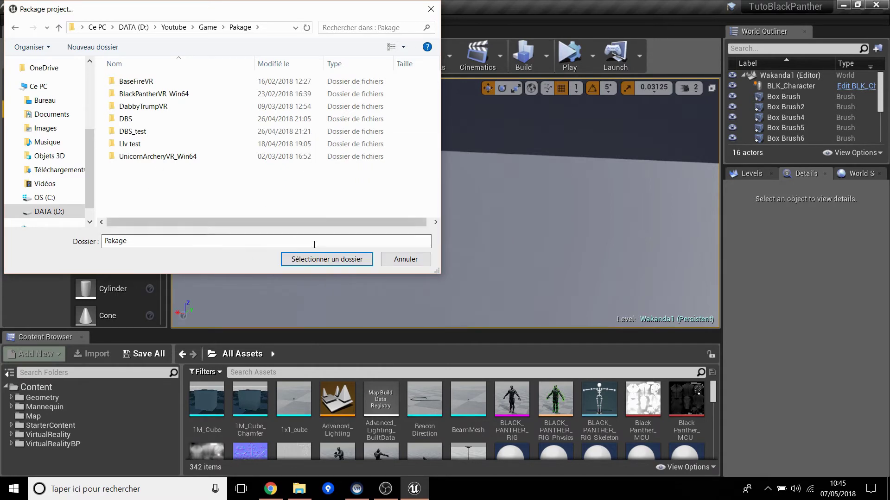
click(327, 259)
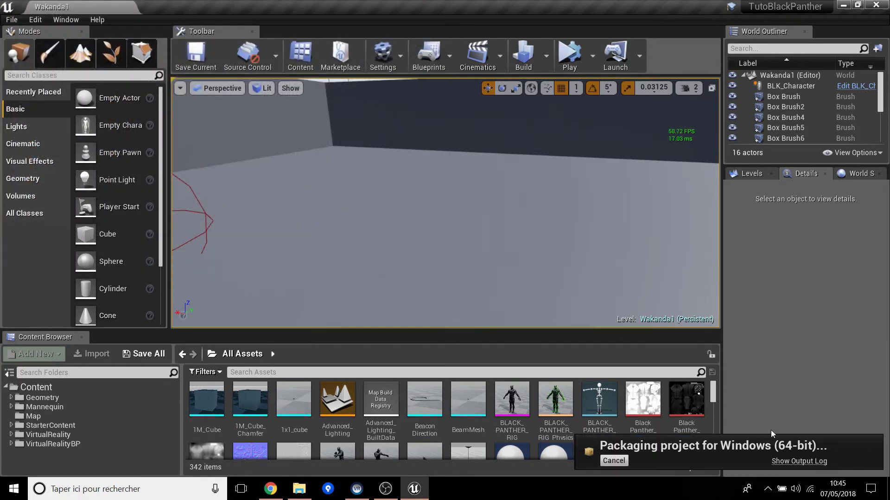
Verify BUILD SUCCESSFUL in the packaging Output Log, then close the log.
click(798, 461)
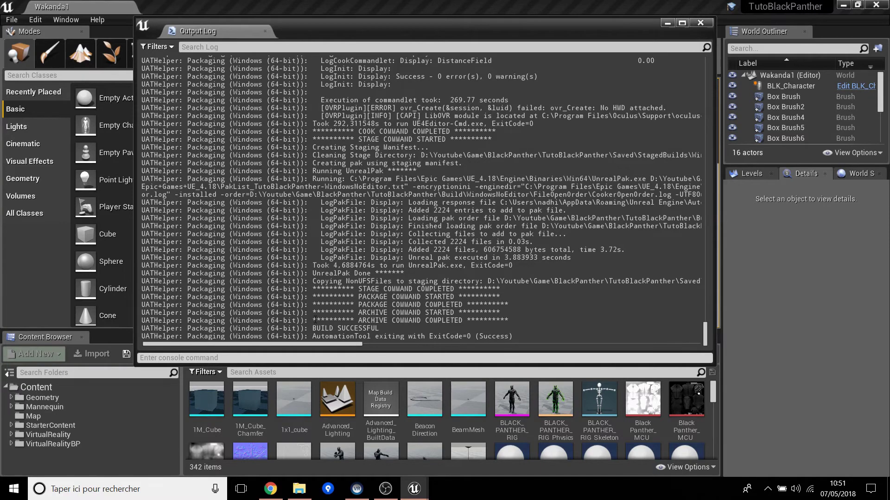
mouse_move(317, 329)
mouse_down()
mouse_move(394, 320)
mouse_move(381, 330)
mouse_up()
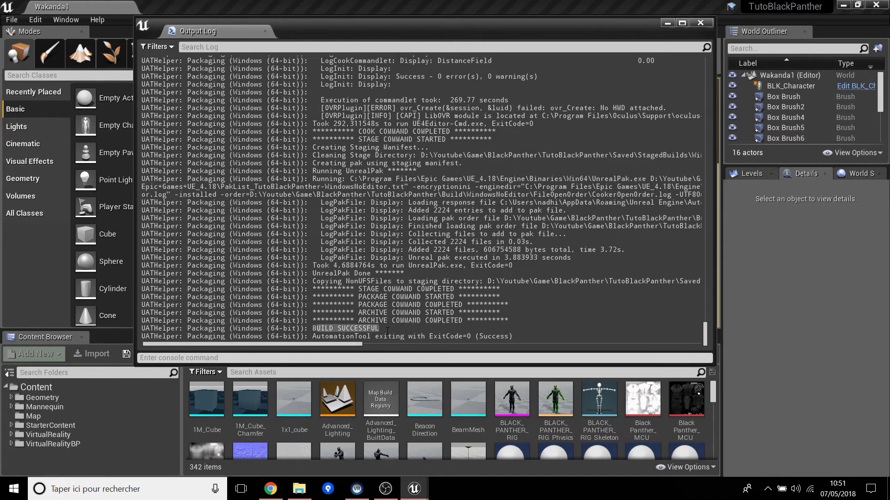
click(700, 27)
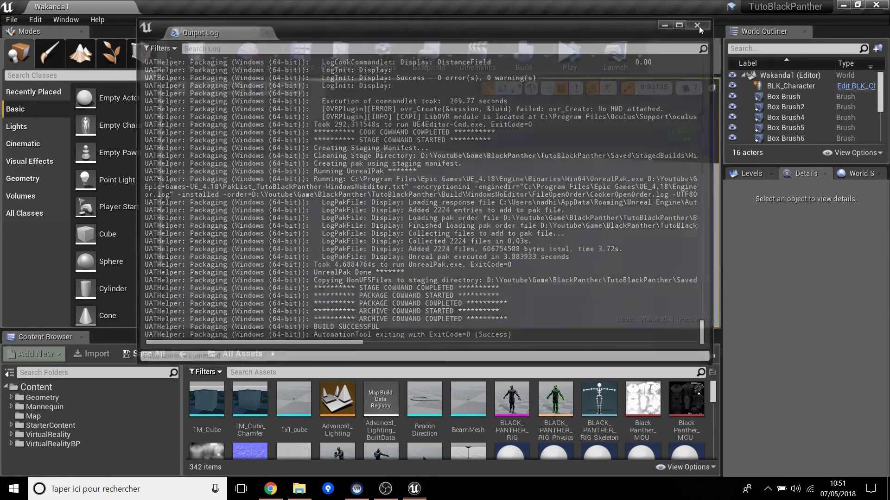
In File Explorer, browse to Game > Pakage and inspect the WindowsNoEditor output folder.
click(299, 489)
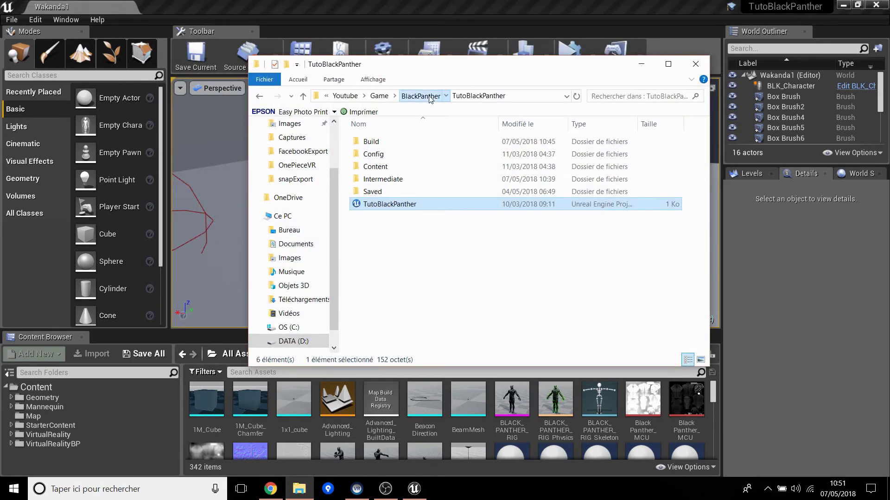
click(420, 96)
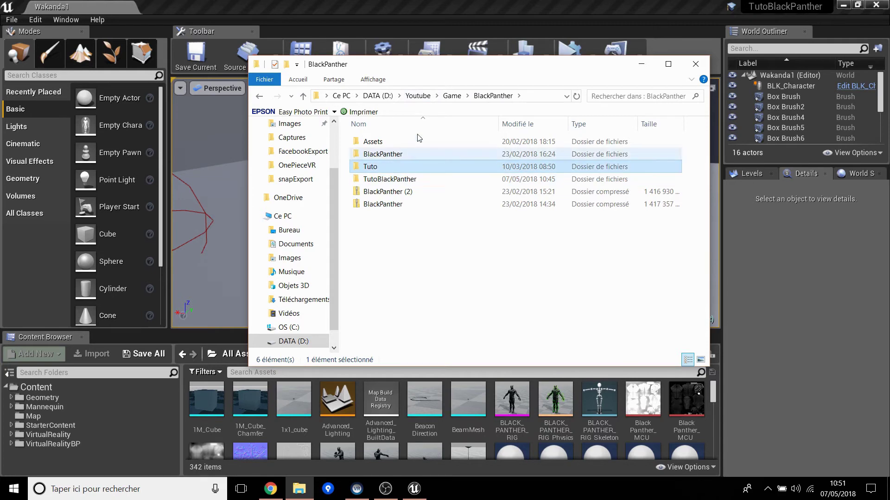
click(452, 96)
double_click(374, 216)
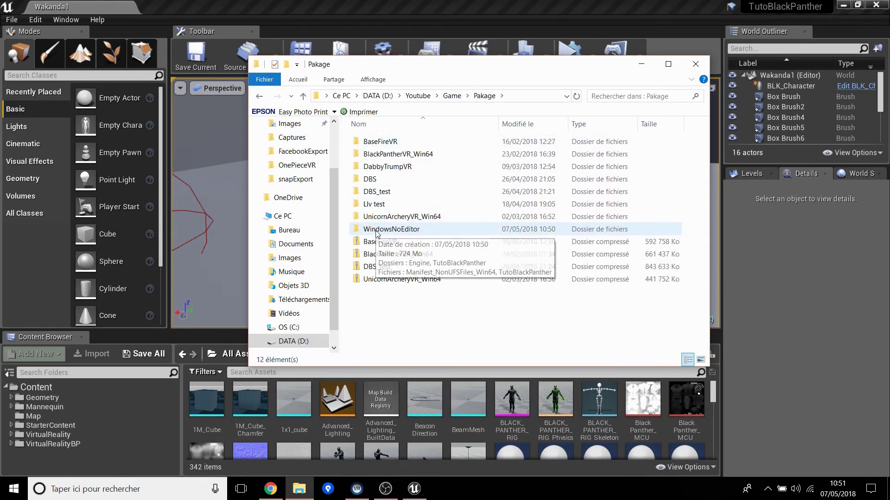
right_click(426, 233)
double_click(406, 230)
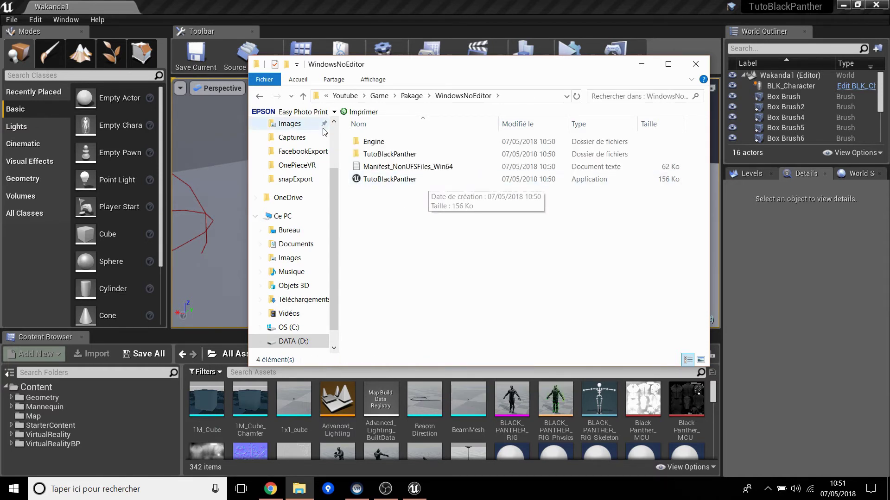
click(260, 96)
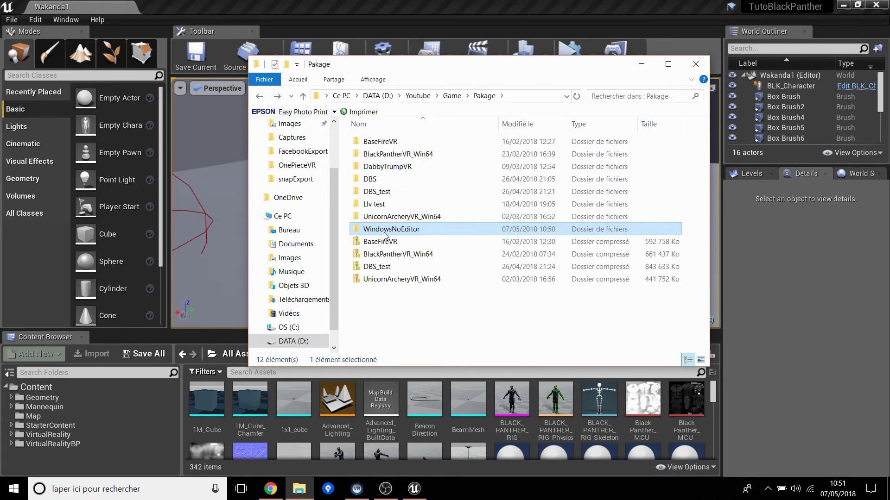
Rename the WindowsNoEditor folder to TutoBLKpak.
right_click(385, 231)
click(431, 439)
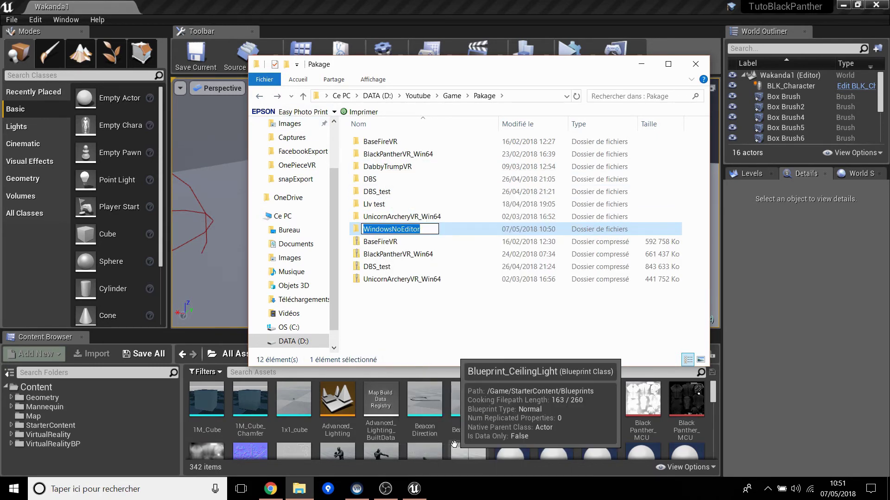
text(TutoBLKP)
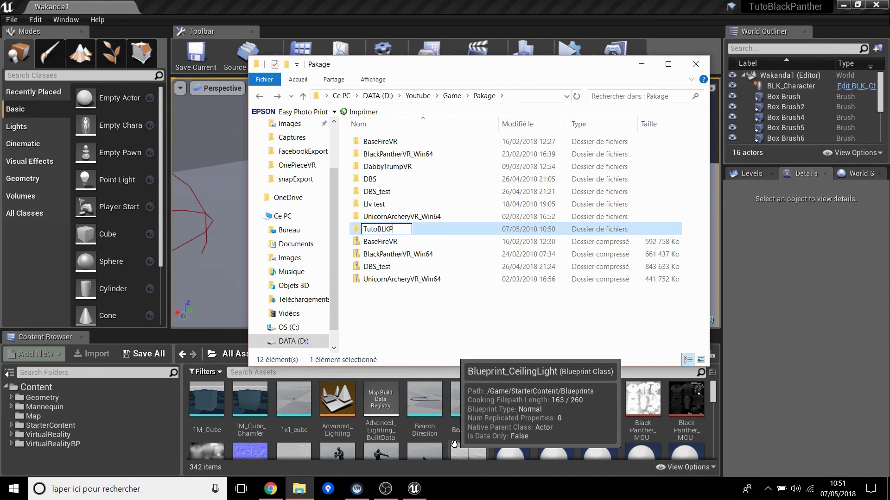
text(pa)
text(k)
key(Return)
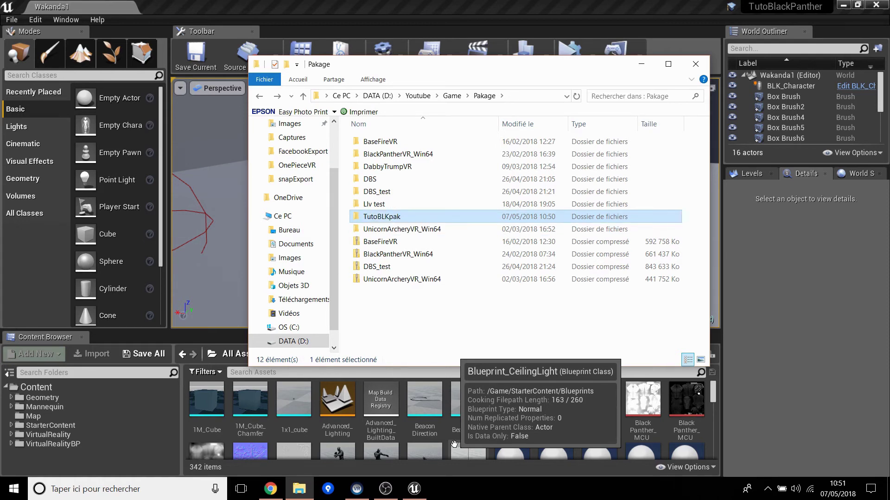
Launch TutoBlackPanther.exe from TutoBLKpak, then close the folder window.
key(Return)
click(400, 179)
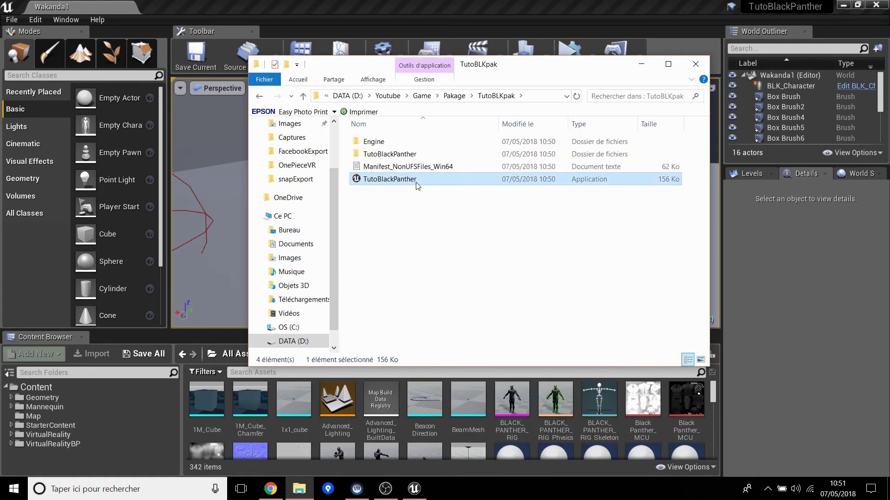
double_click(418, 184)
click(695, 64)
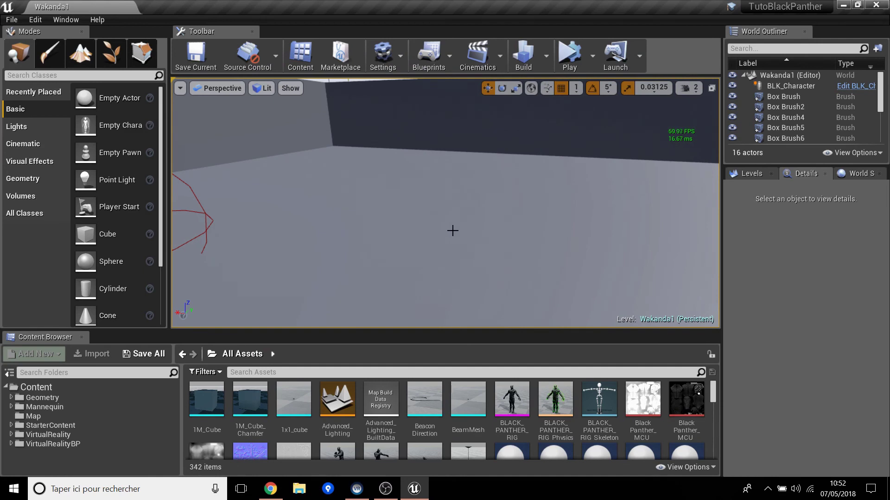